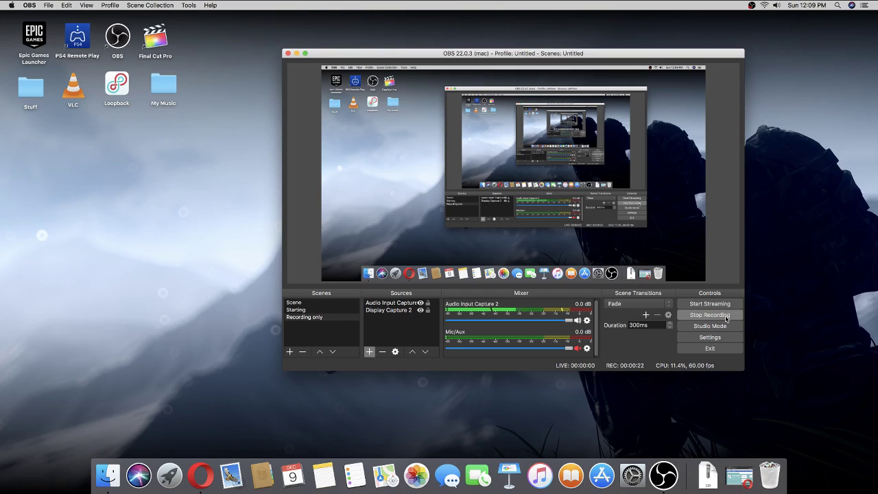
- Bring Opera up full screen and show the VideoLAN Downloads page
left_click(210, 480)
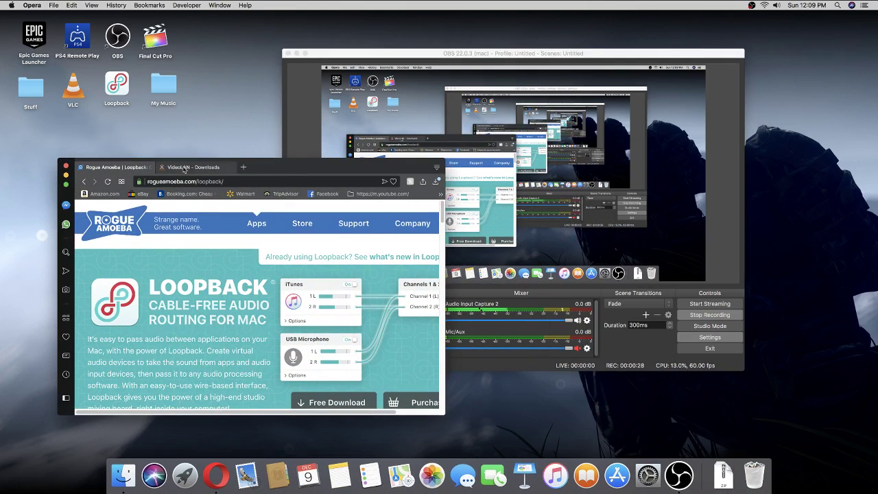
key("ctrl+Tab")
key("ctrl+Tab")
key("ctrl+Tab")
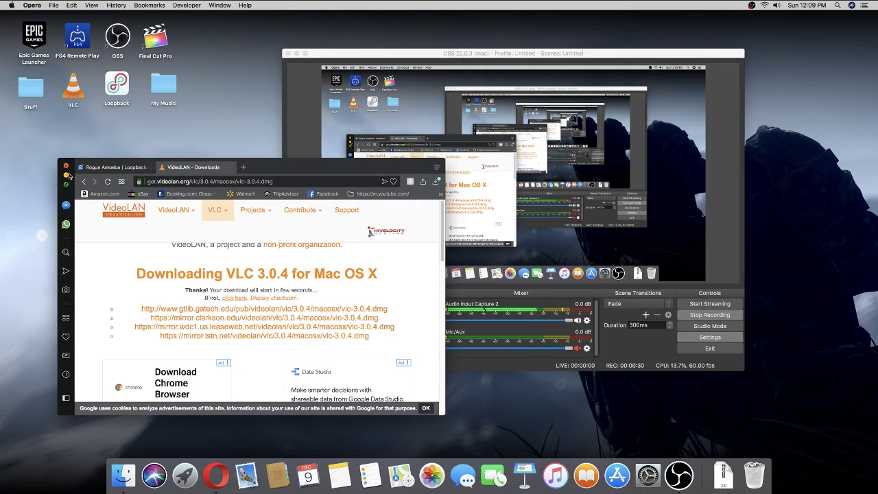
left_click(66, 184)
key("ctrl+Tab")
key("ctrl+Tab")
key("ctrl+Tab")
key("ctrl+Tab")
key("ctrl+Tab")
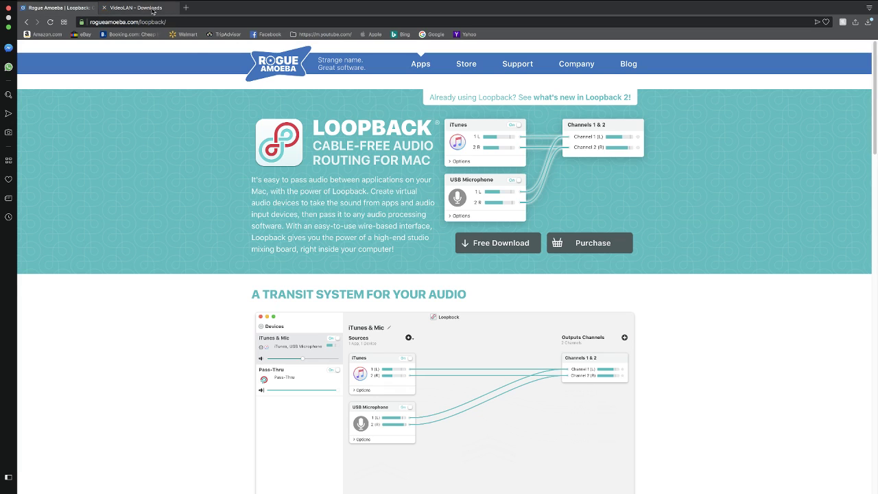
left_click(153, 11)
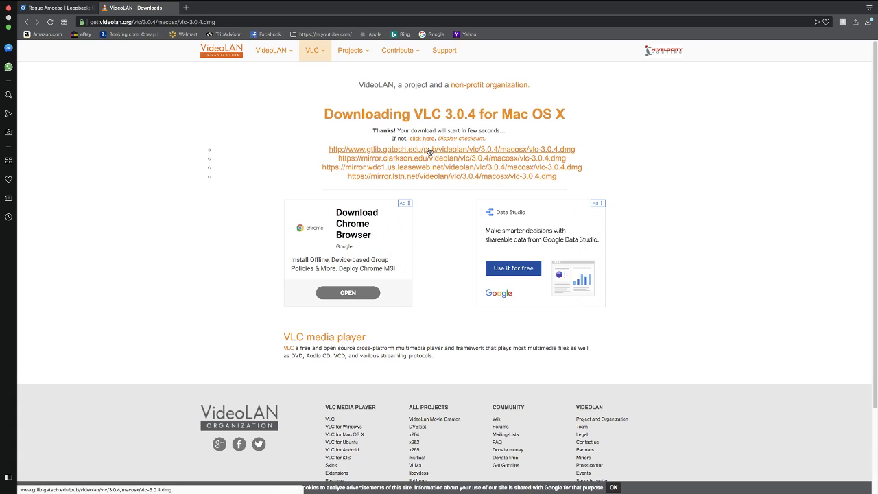
- Return to the main VLC media player page on videolan.org
left_click(26, 24)
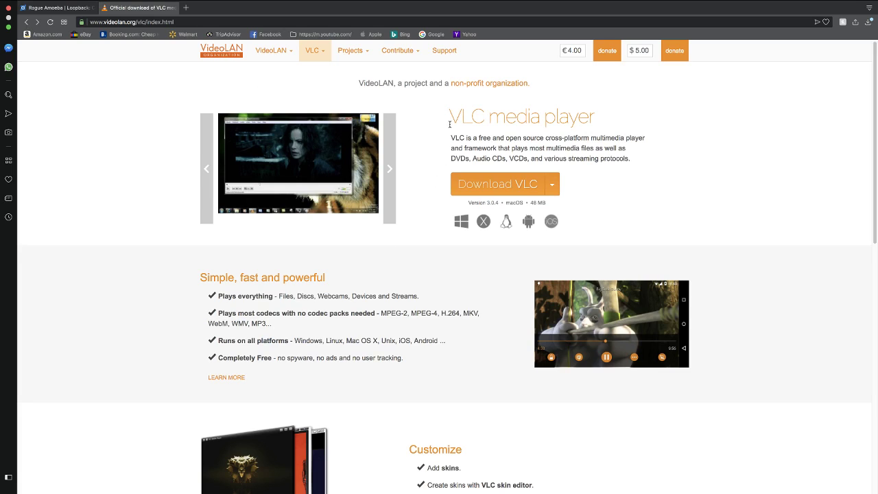
double_click(450, 122)
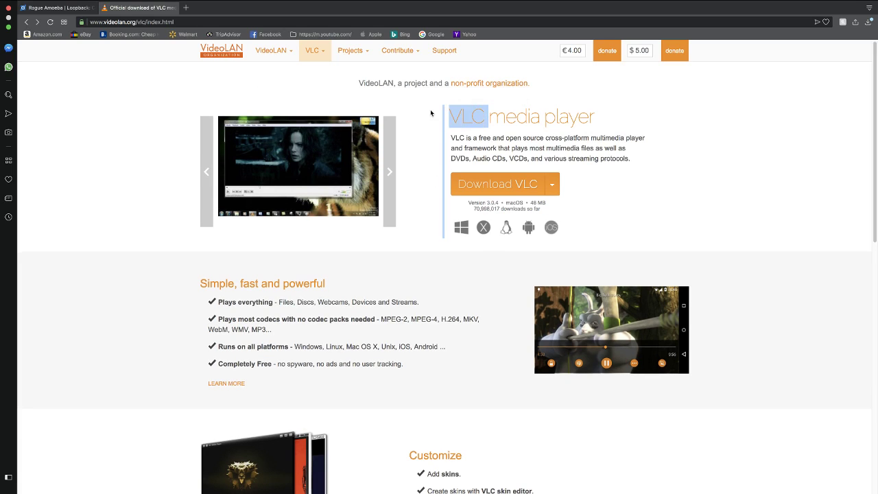
left_click(700, 164)
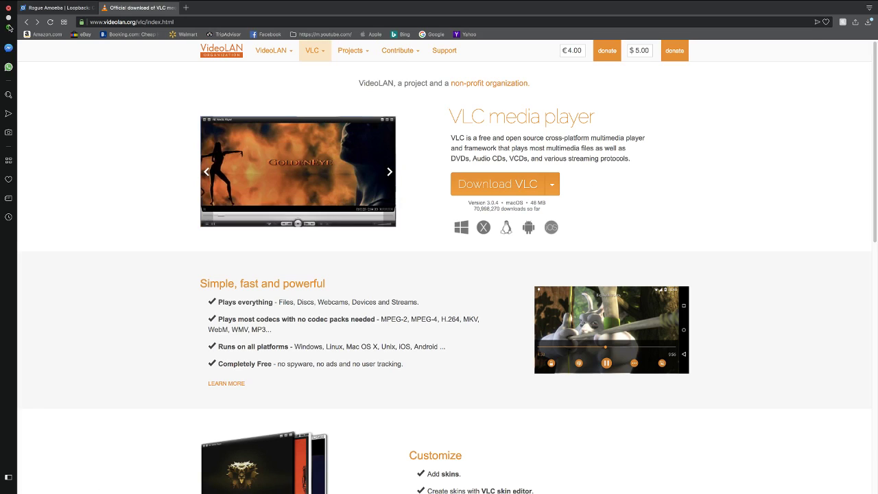
- Exit Opera's full screen, minimize it, and launch VLC from the desktop
left_click(9, 28)
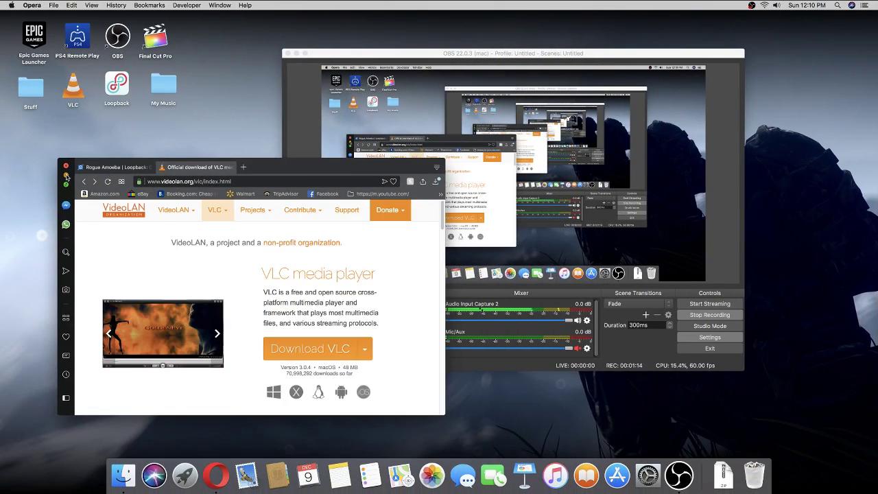
left_click(66, 175)
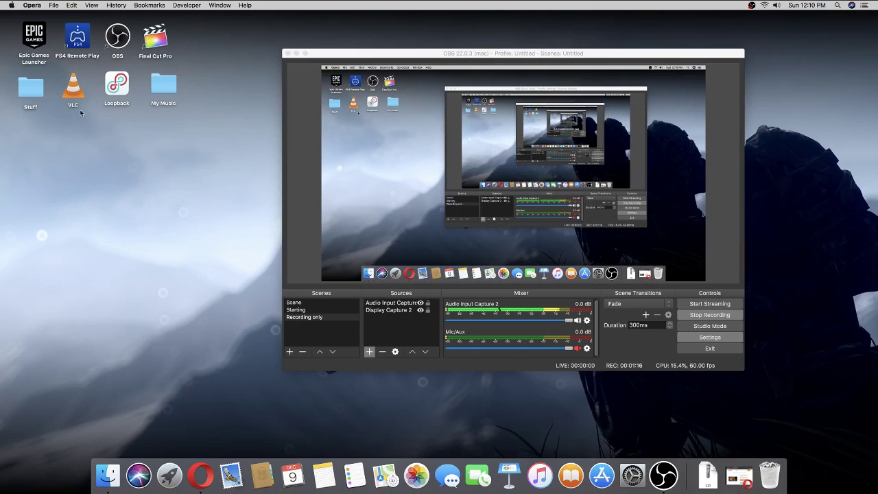
left_click(72, 86)
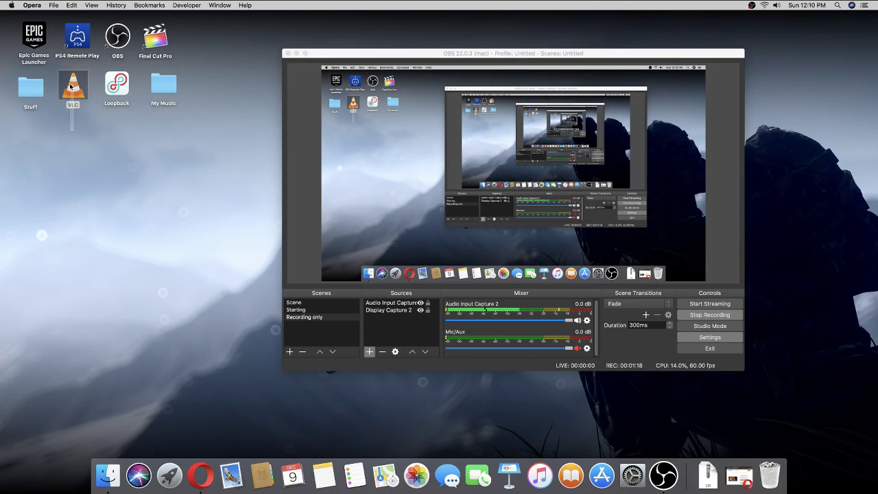
double_click(72, 87)
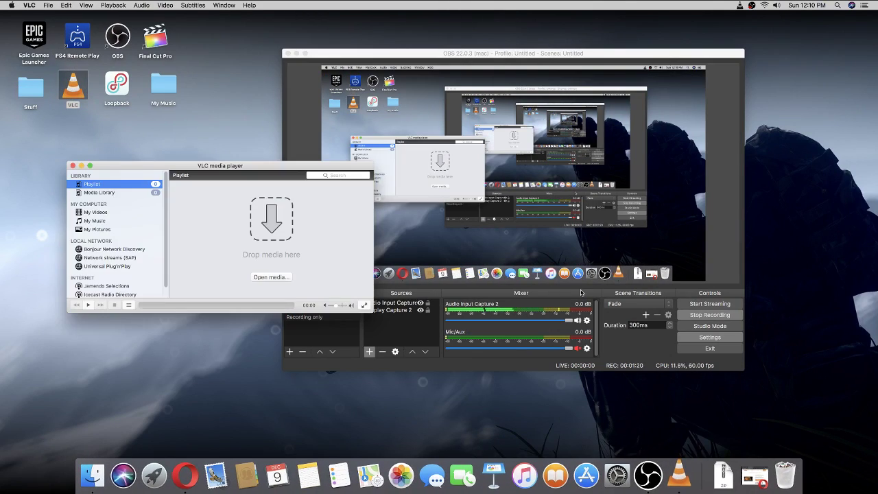
- Load the My Music folder's six tracks into VLC's playlist, stop playback, and minimize VLC
left_click_drag(177, 166, 222, 108)
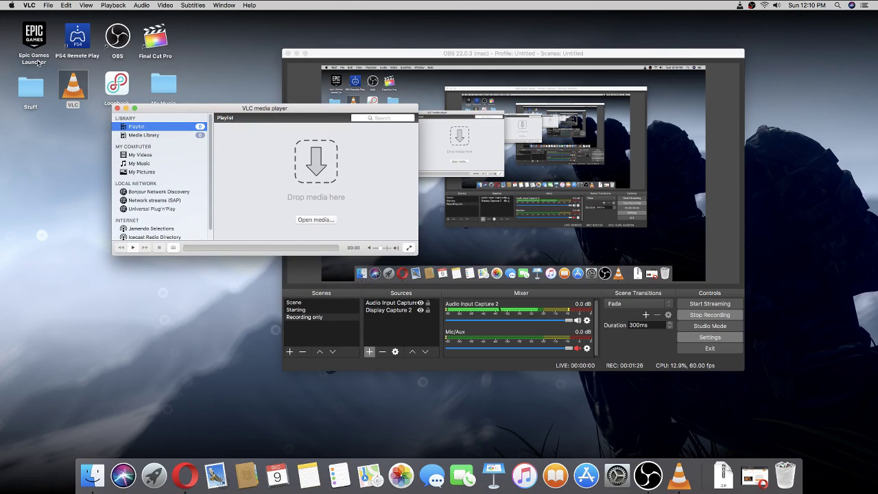
left_click_drag(162, 83, 225, 202)
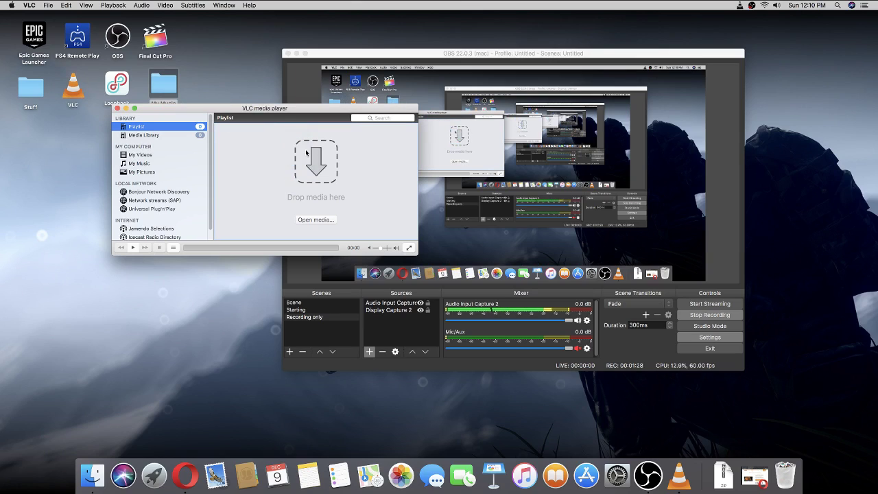
left_click(159, 247)
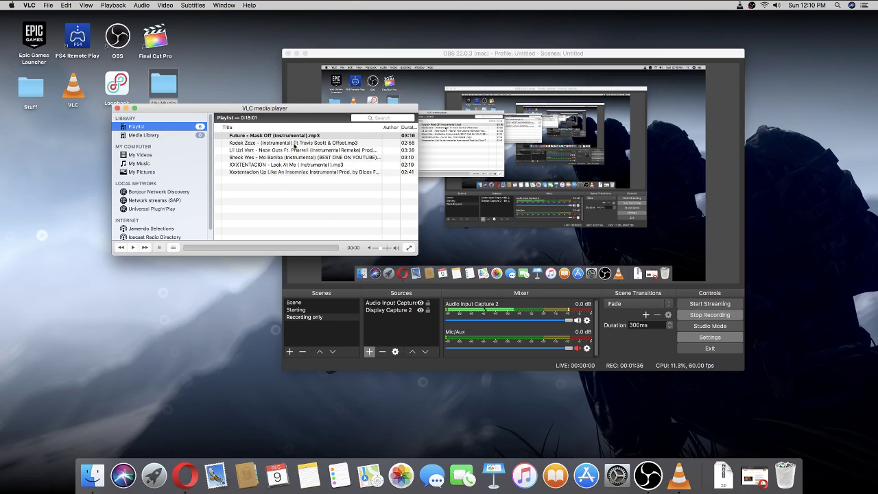
left_click(127, 109)
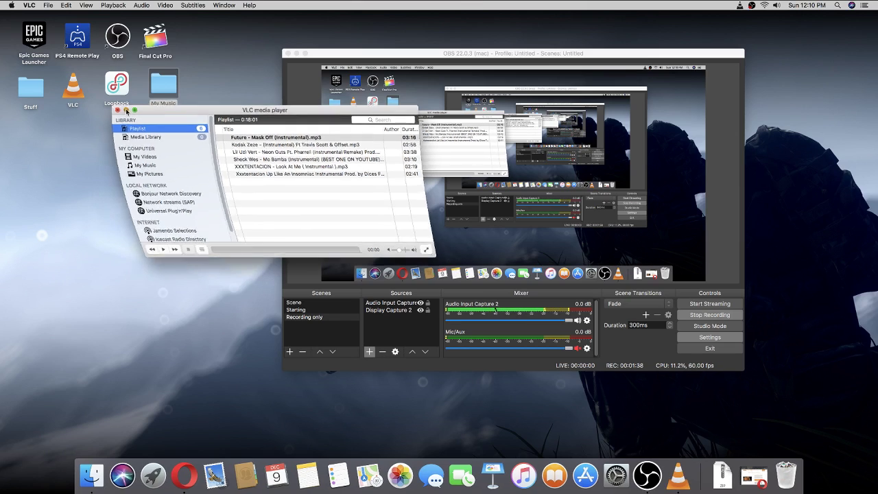
- Restore Opera to full screen and open a new Speed Dial tab beside the Loopback tab
left_click(170, 474)
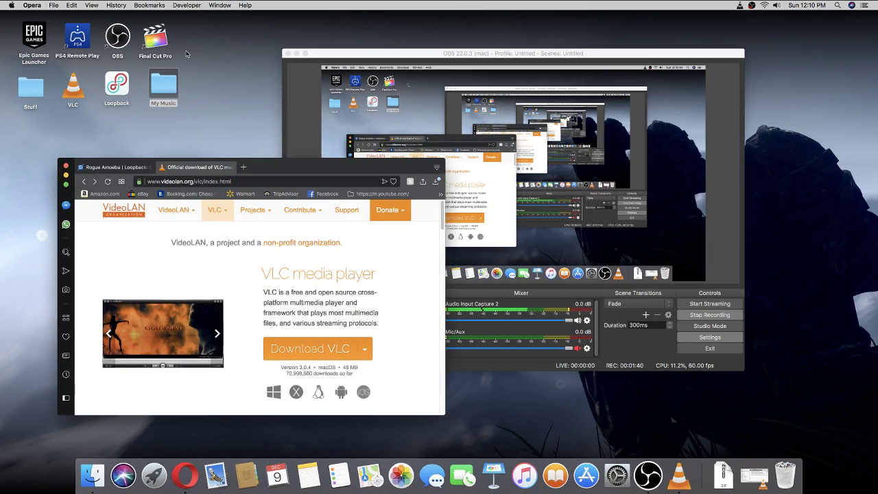
left_click(66, 184)
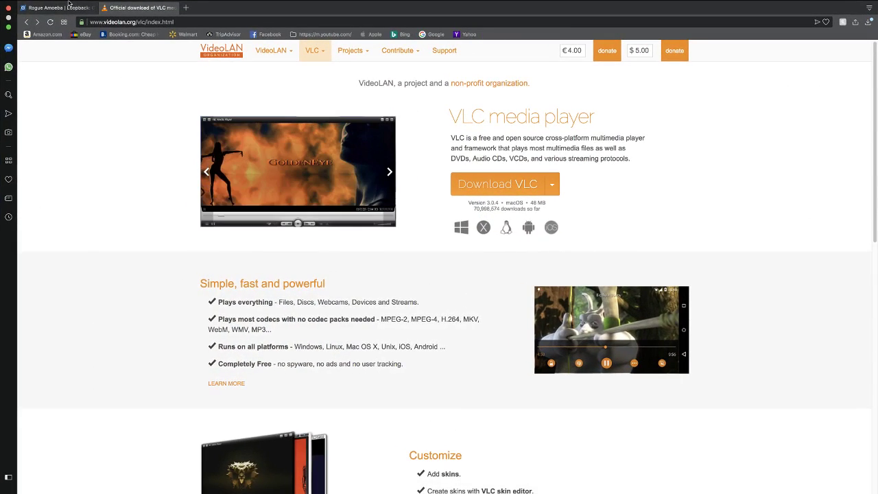
left_click(64, 9)
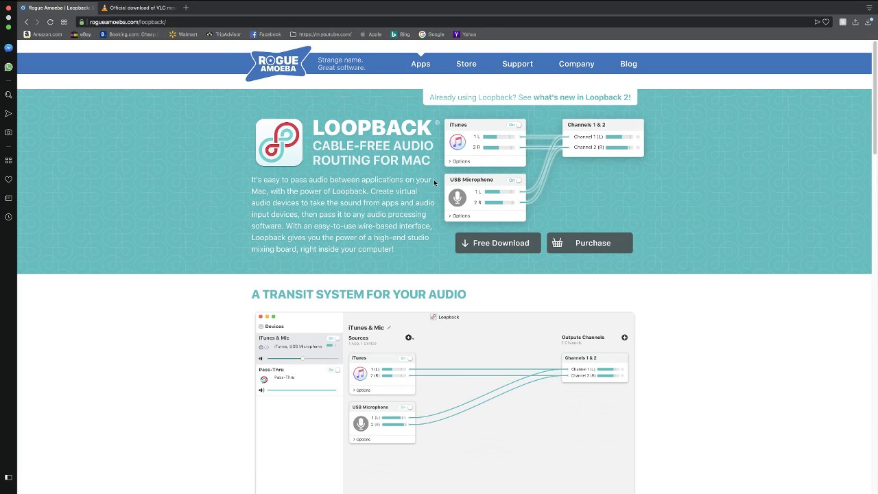
left_click(186, 8)
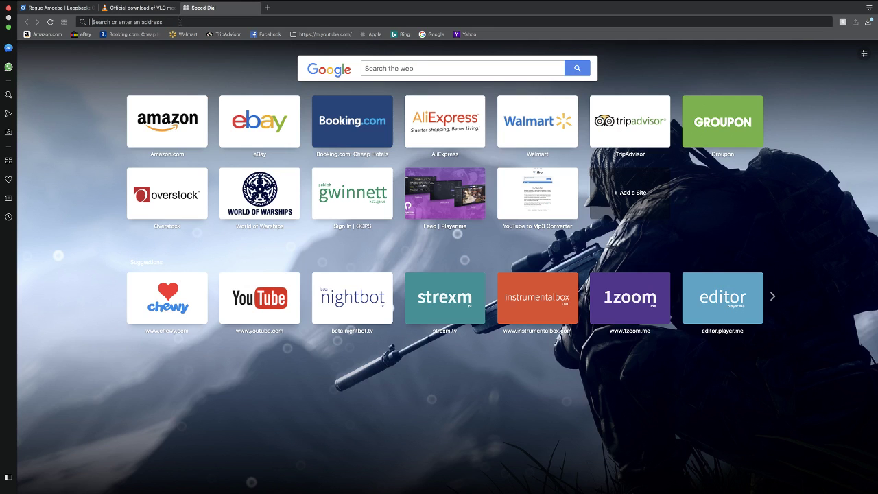
left_click(55, 7)
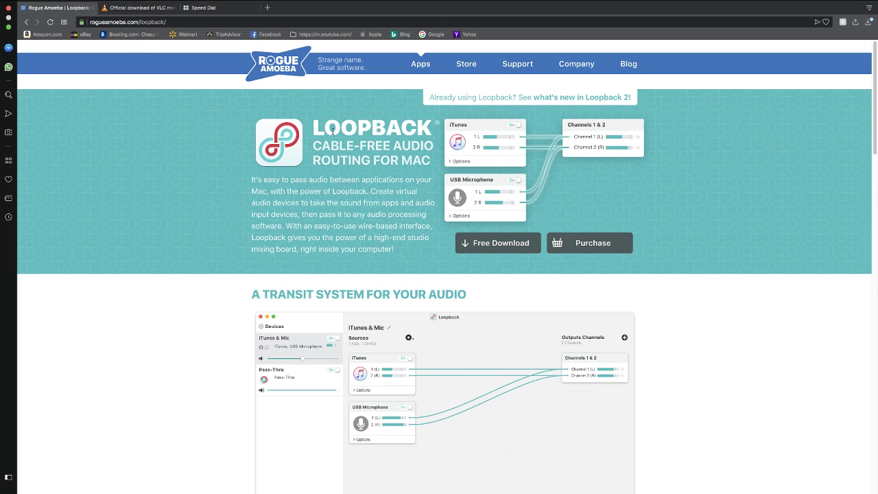
left_click(199, 8)
- Run a Google search for 'audio router' in the new tab
left_click(202, 21)
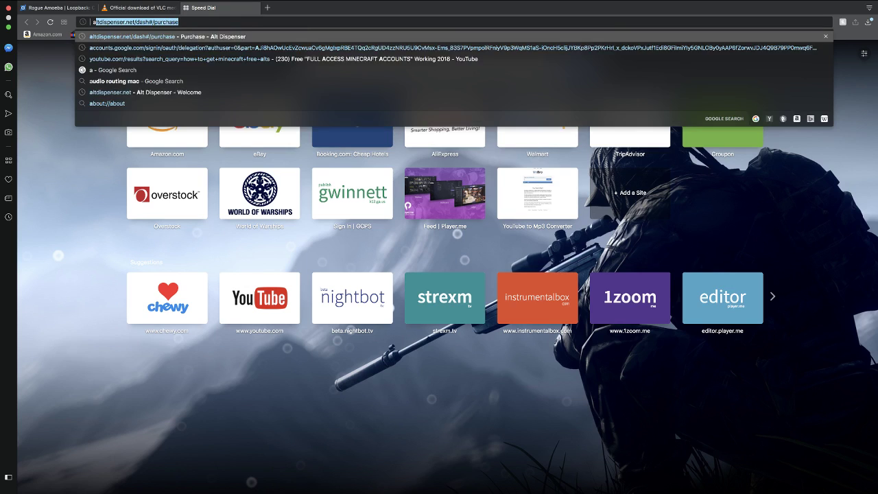
type("audio router")
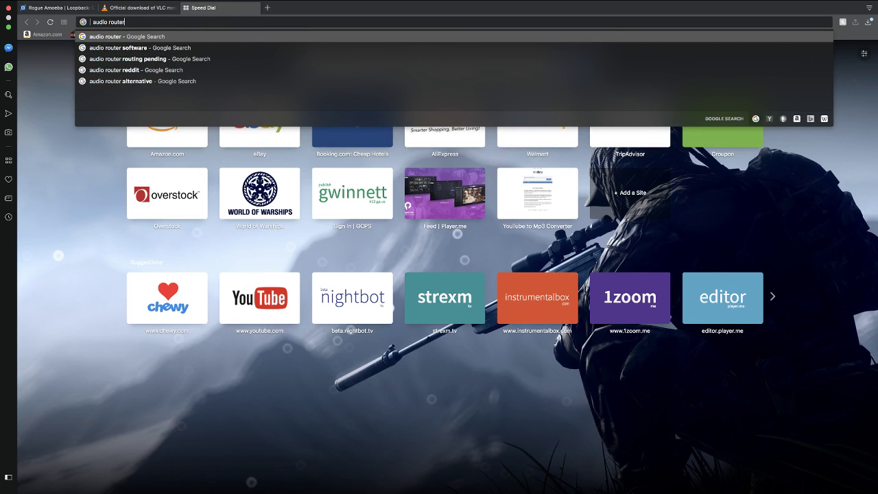
key("Return")
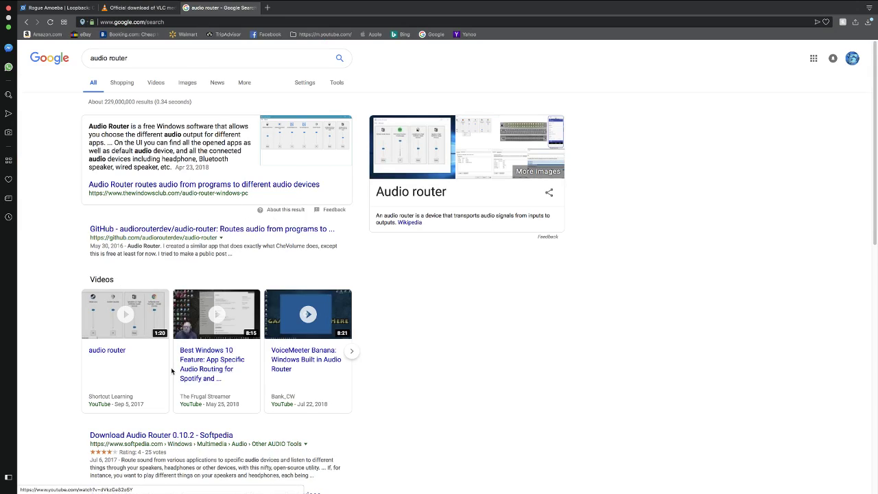
scroll(288, 308, "down", 5)
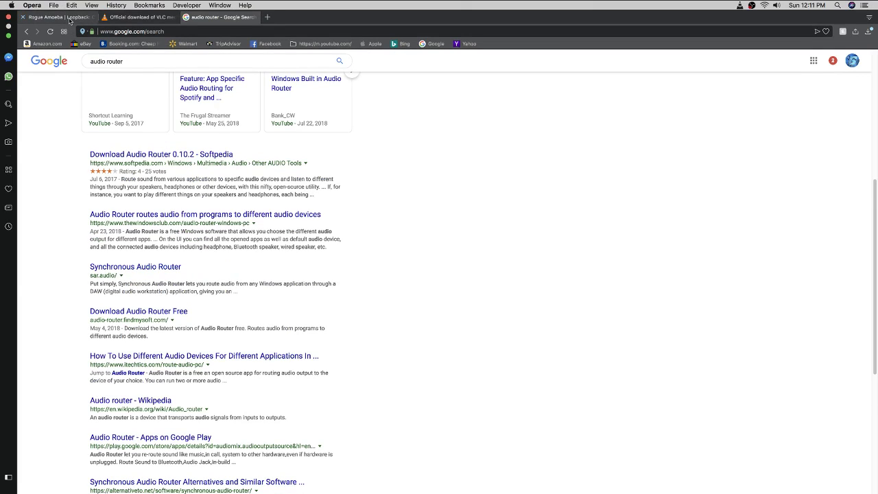
- Go back to the Loopback page, exit full screen, and minimise Opera
left_click(55, 22)
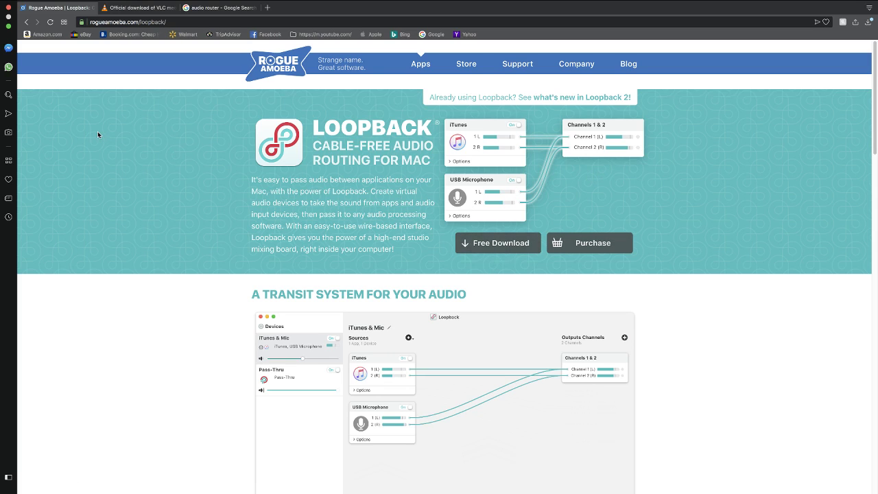
left_click(8, 26)
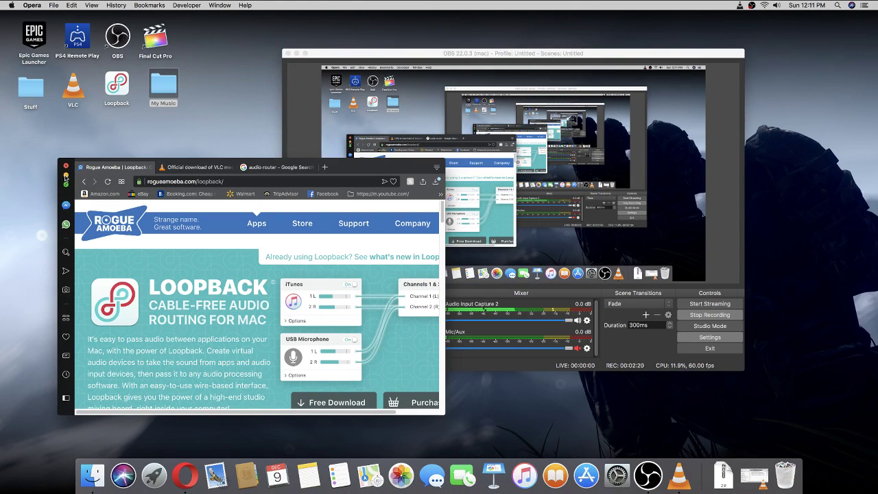
left_click(66, 175)
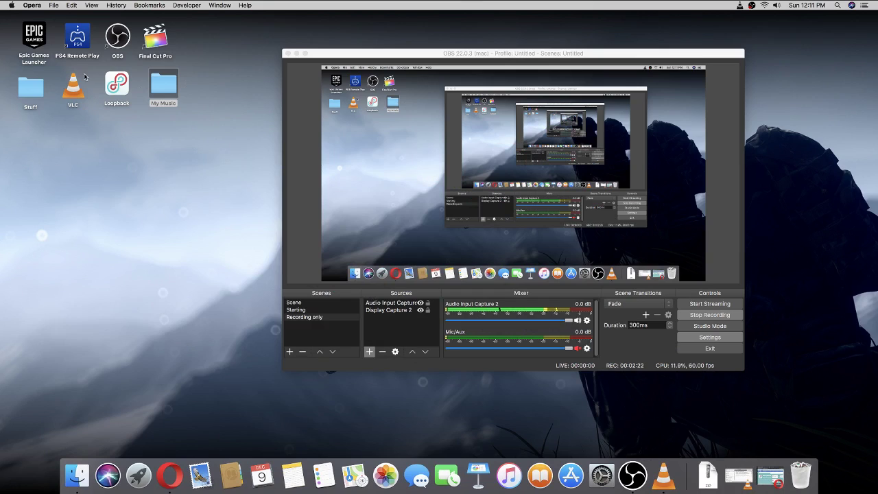
- Launch Loopback, add a new virtual device, and switch Loopback Audio 2 off
double_click(113, 85)
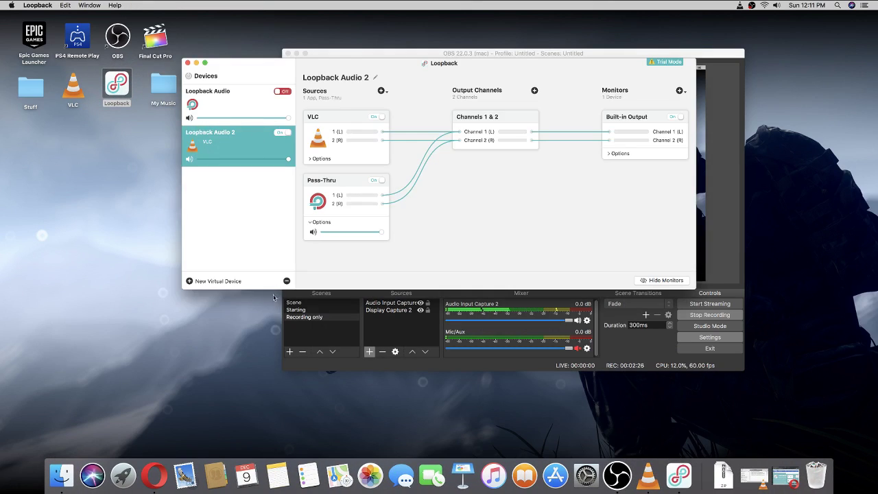
left_click(190, 281)
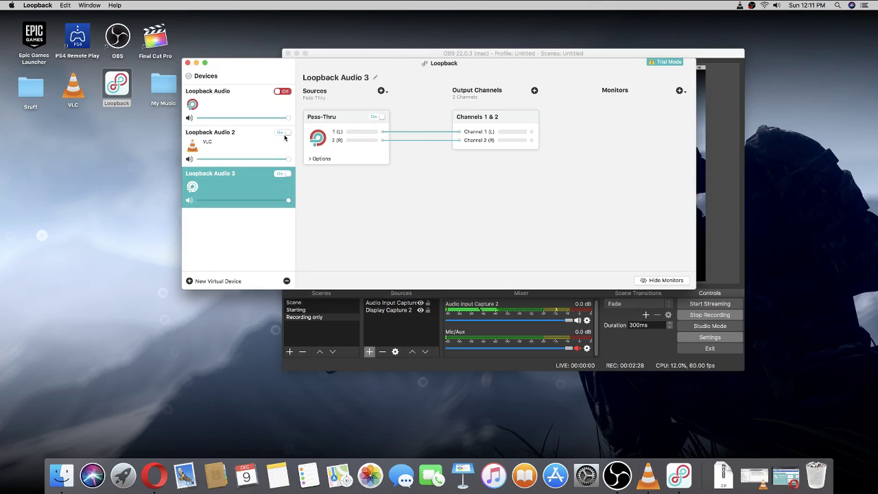
left_click(283, 134)
- Add VLC as a source for Loopback Audio 3 and monitor it through Built-in Output
left_click(382, 91)
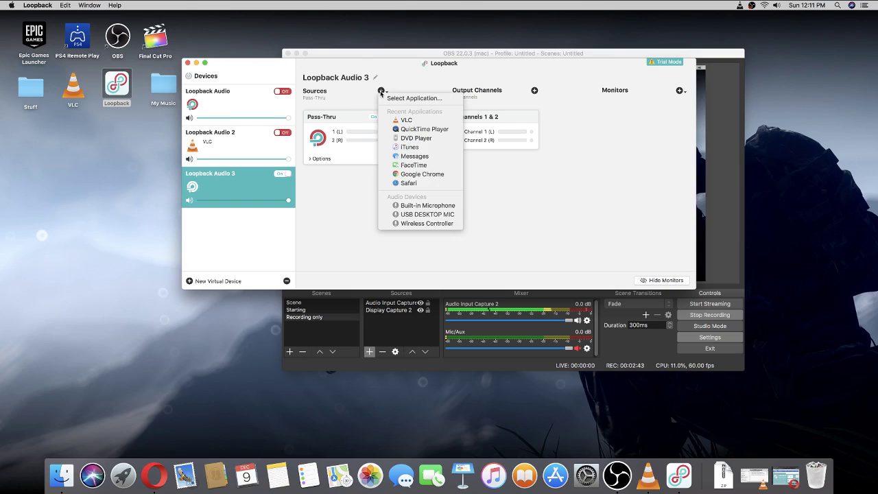
left_click(404, 122)
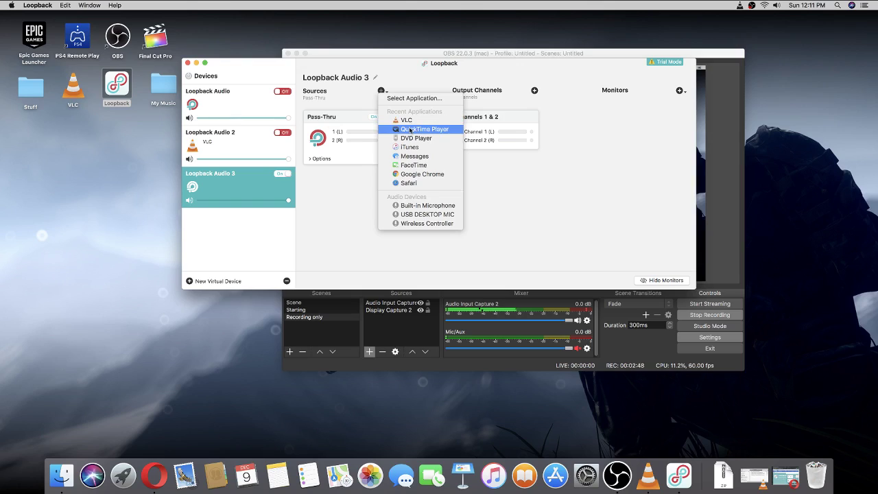
left_click(411, 123)
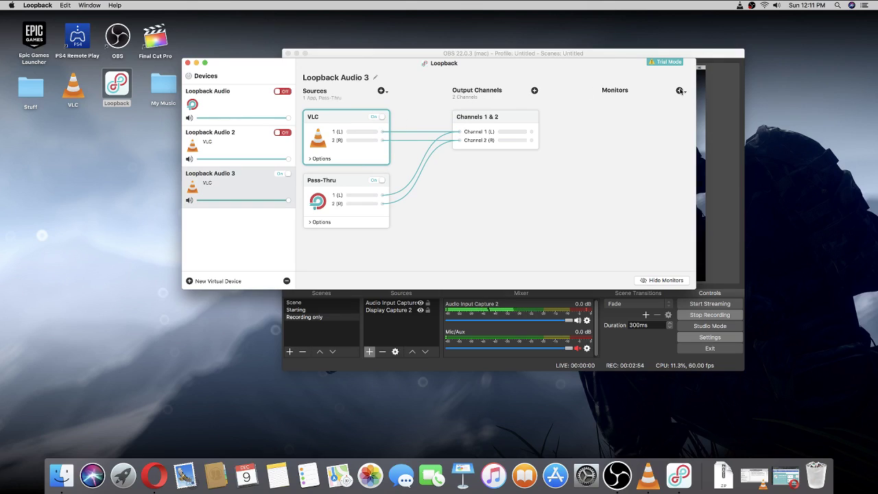
left_click(680, 91)
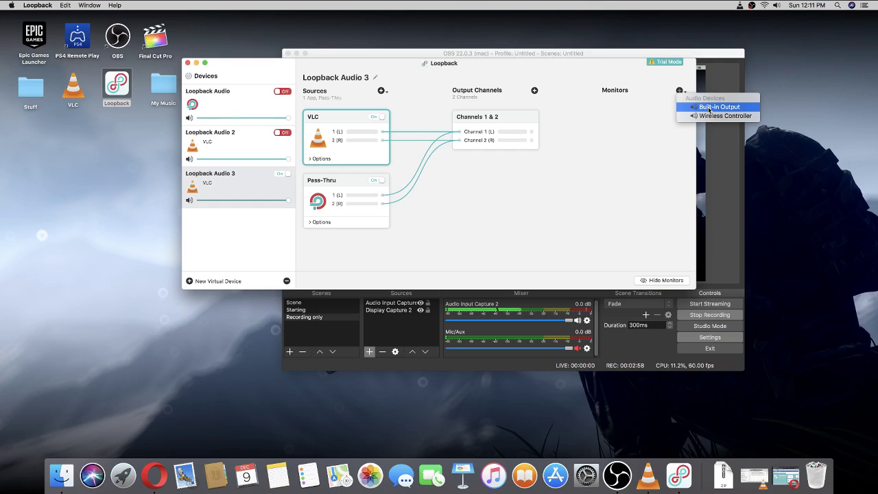
left_click(710, 108)
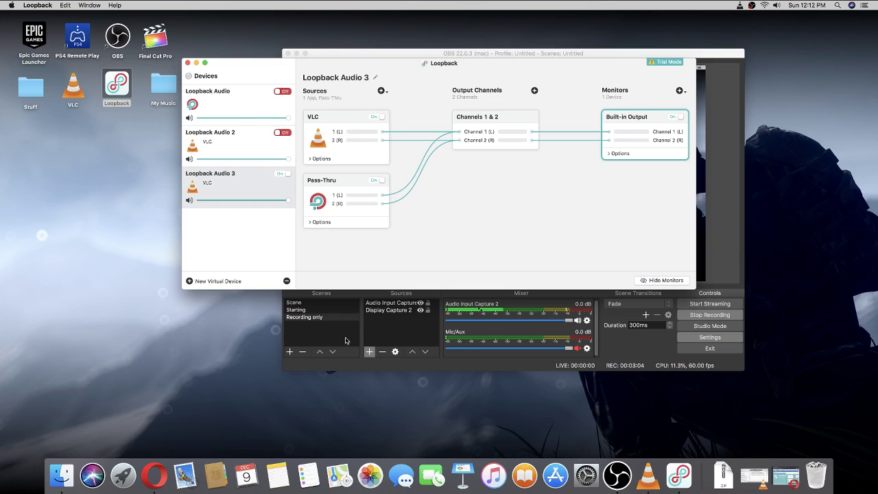
- Move VLC into view, lower its volume slightly, and play Future - Mask Off (Instrumental).mp3
left_click(647, 474)
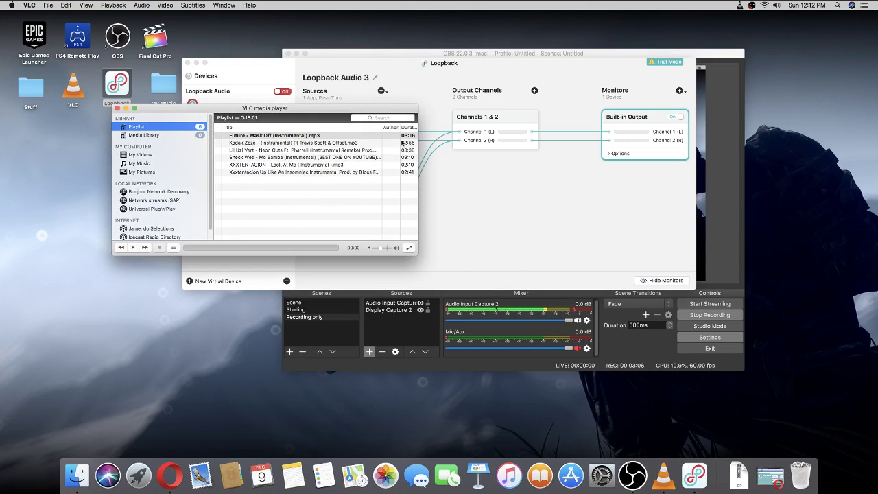
left_click_drag(385, 109, 476, 229)
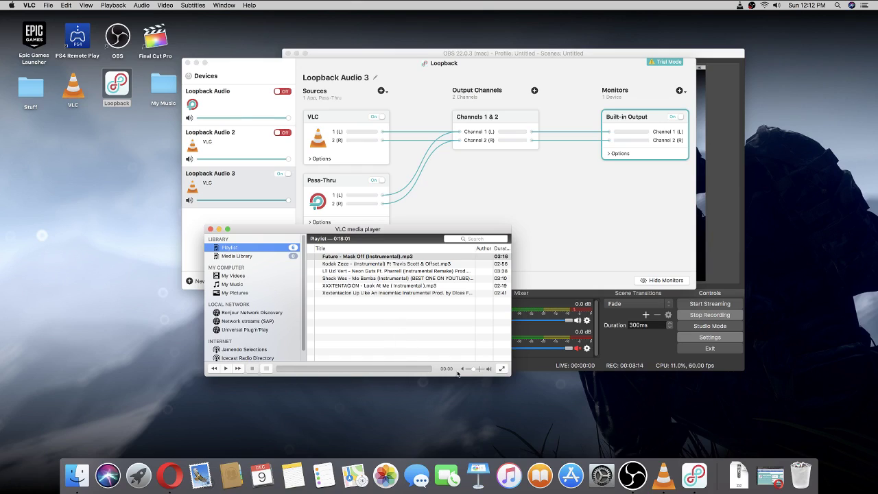
left_click_drag(471, 371, 470, 372)
left_click(226, 369)
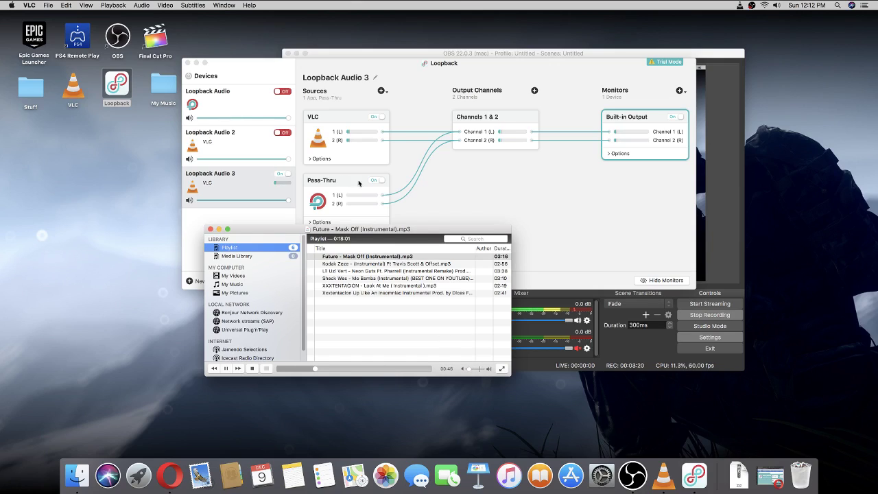
- Adjust VLC's volume, stop the music, and close the VLC playlist window
left_click(476, 369)
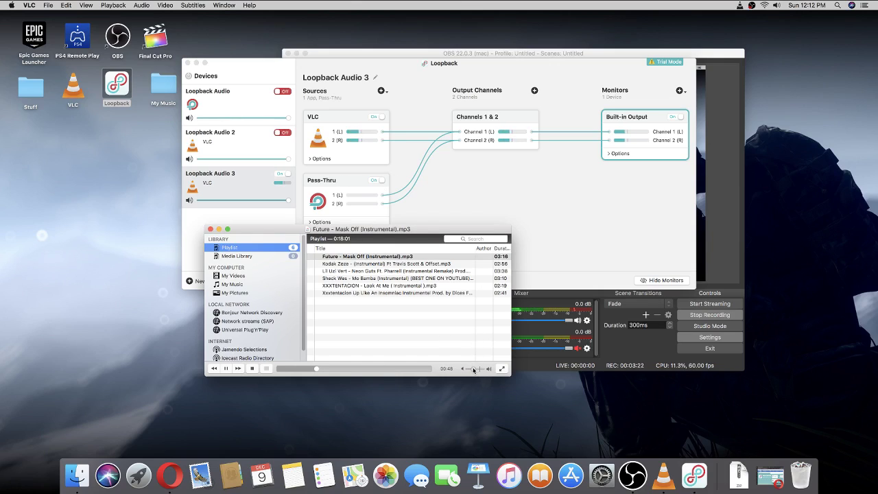
left_click_drag(474, 371, 467, 371)
left_click(252, 369)
left_click(210, 229)
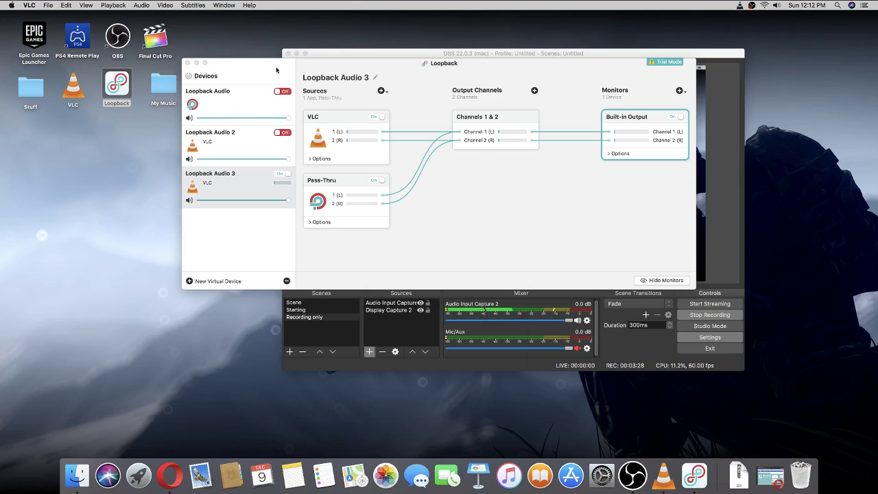
- Switch Loopback Audio 2 back on in place of Audio 3, then close Loopback
left_click(287, 177)
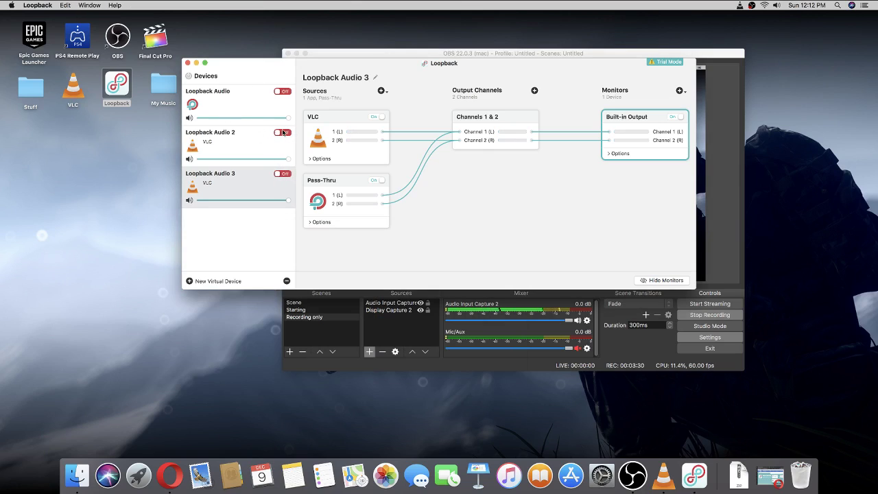
left_click(221, 140)
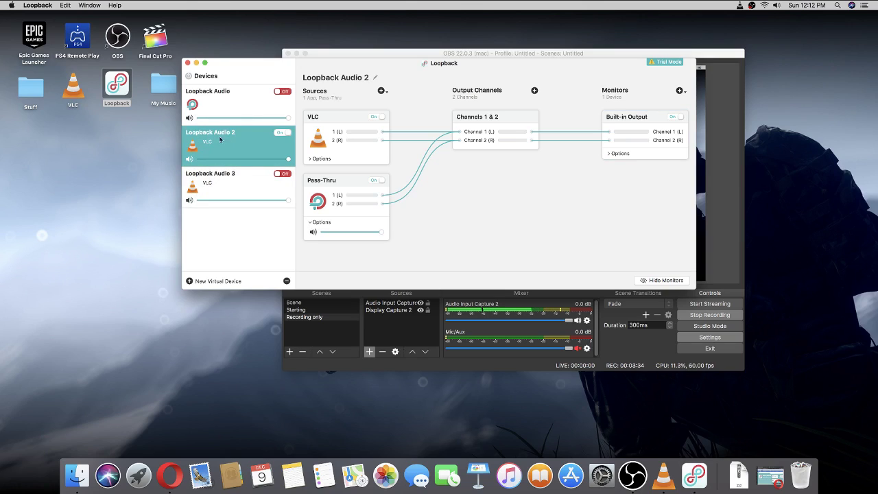
left_click(187, 62)
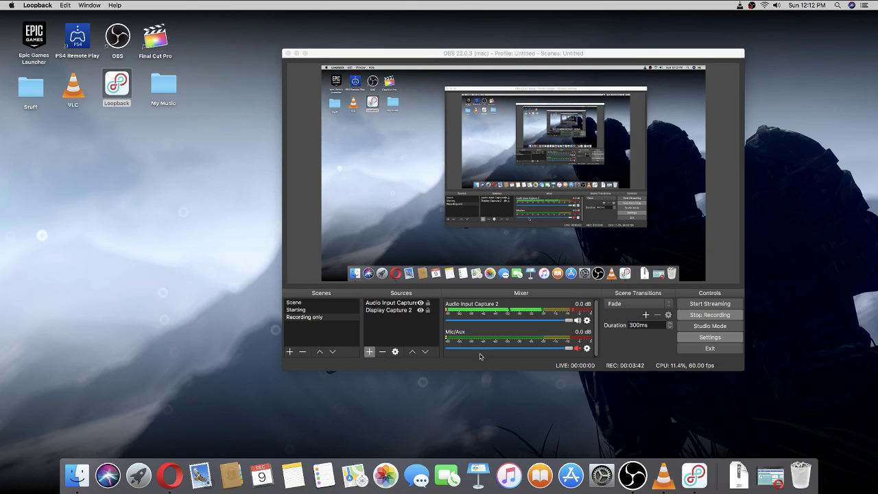
- Add an Audio Input Capture source in OBS named 'Background Music'
left_click(368, 352)
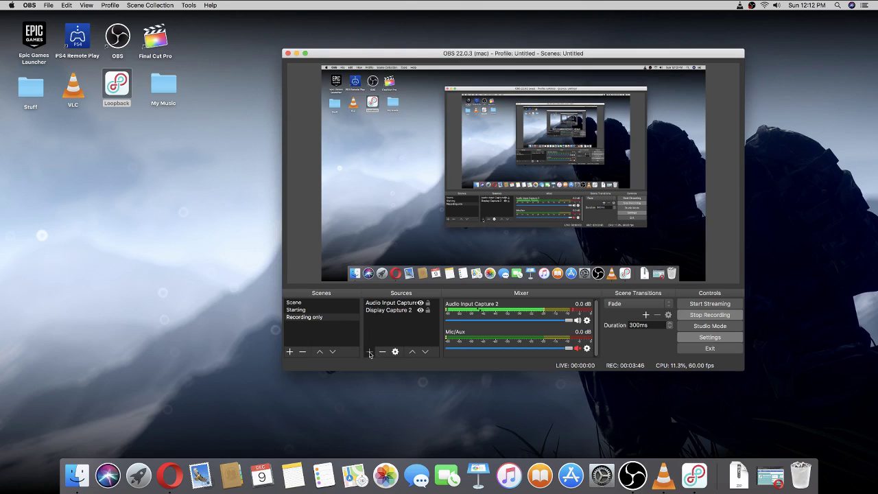
left_click(368, 352)
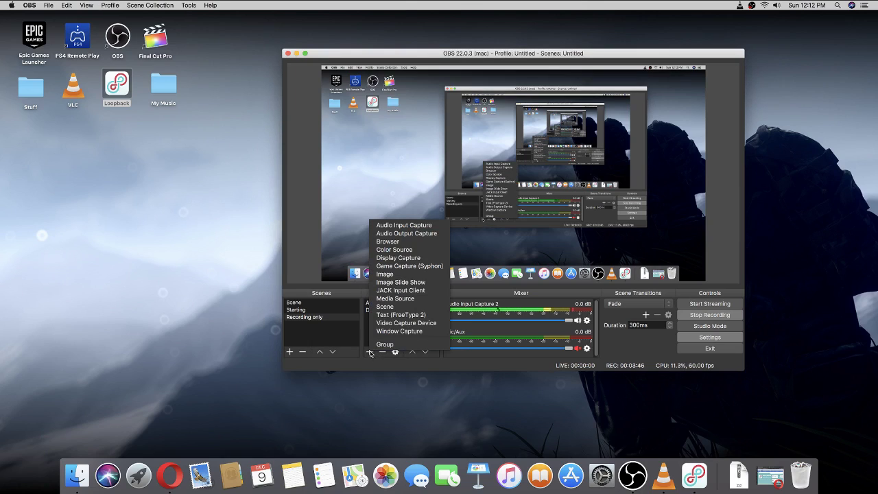
left_click(398, 226)
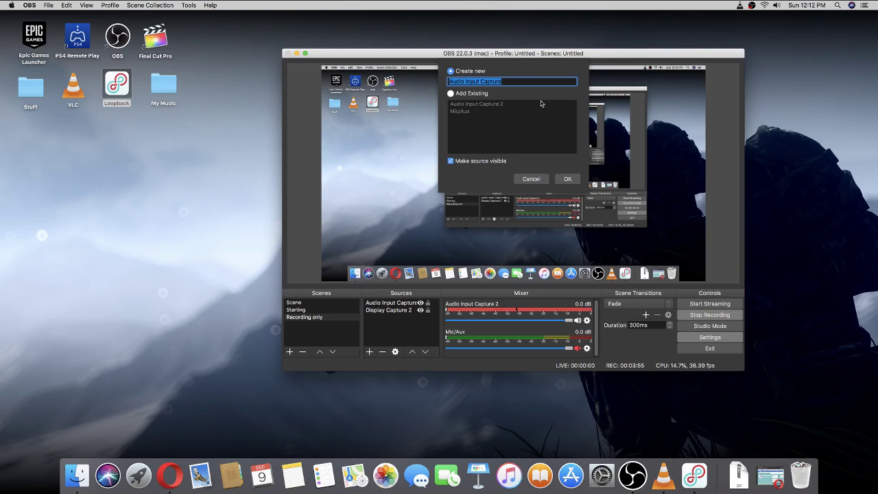
type("M")
key("BackSpace")
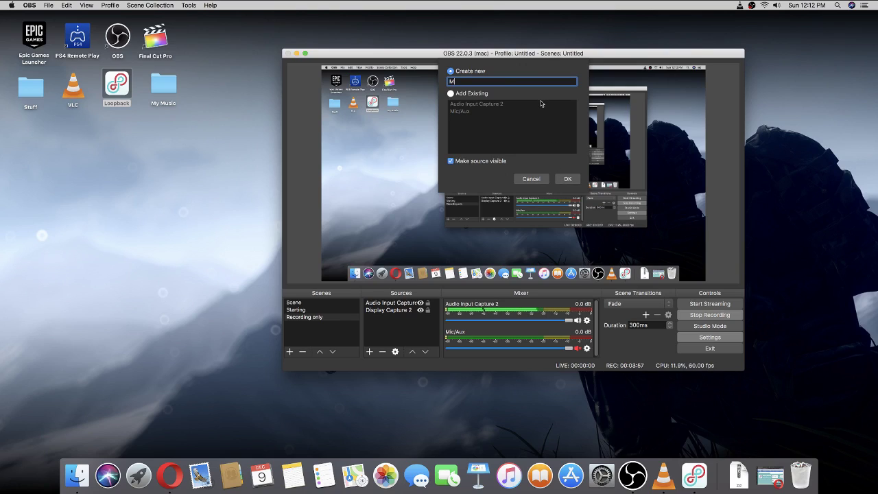
type("Back")
key("BackSpace")
key("BackSpace")
type("und Musi")
left_click(566, 179)
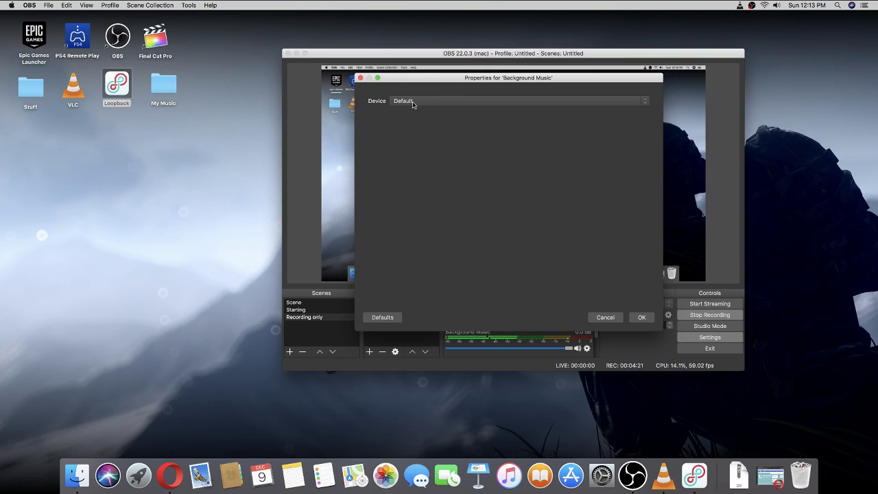
- Set the Background Music source's device to Loopback Audio 2 and confirm
left_click(408, 103)
left_click(539, 102)
left_click(618, 104)
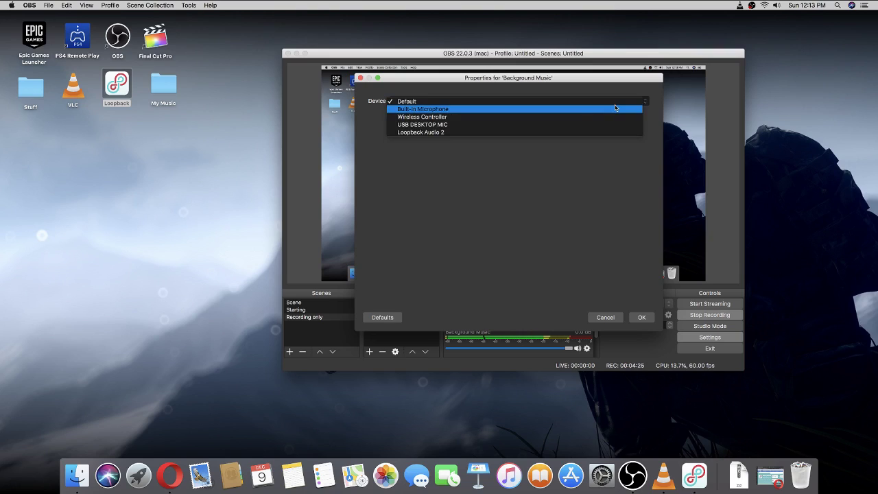
left_click(415, 132)
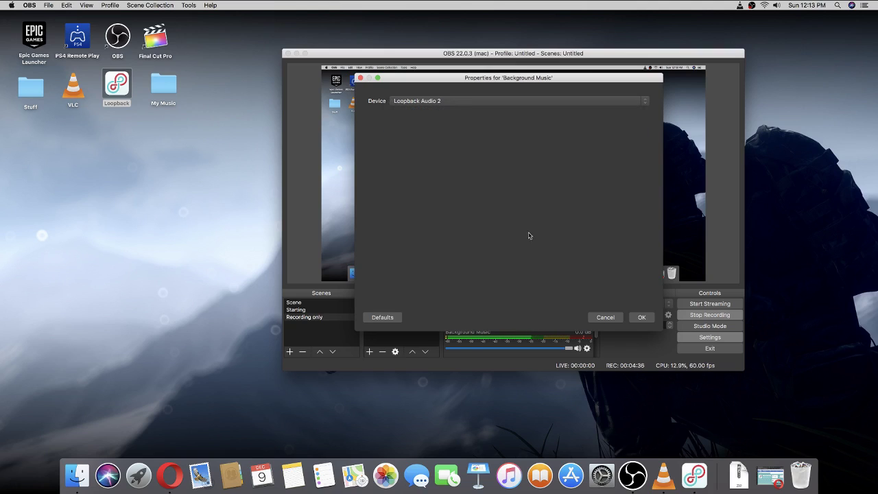
left_click(641, 318)
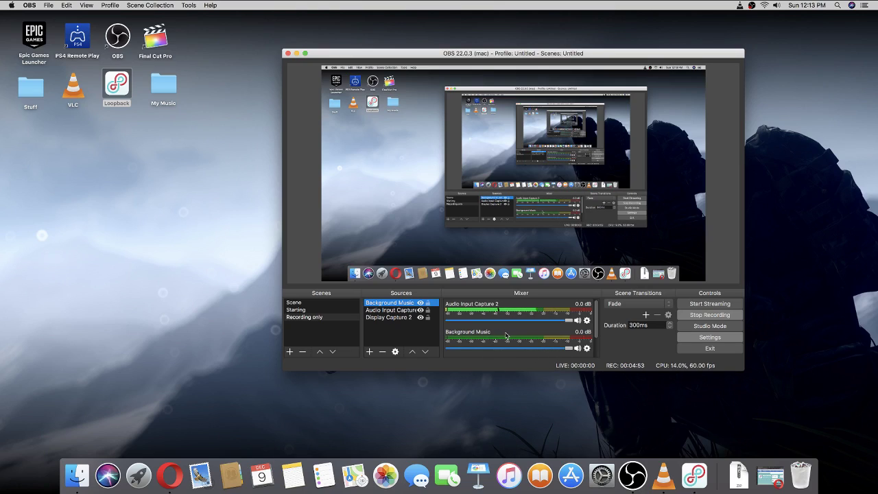
left_click(656, 483)
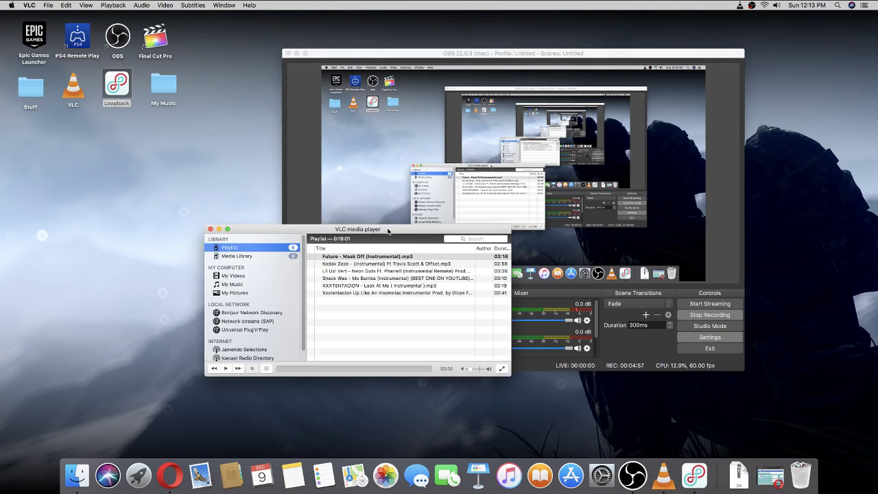
left_click_drag(388, 231, 305, 124)
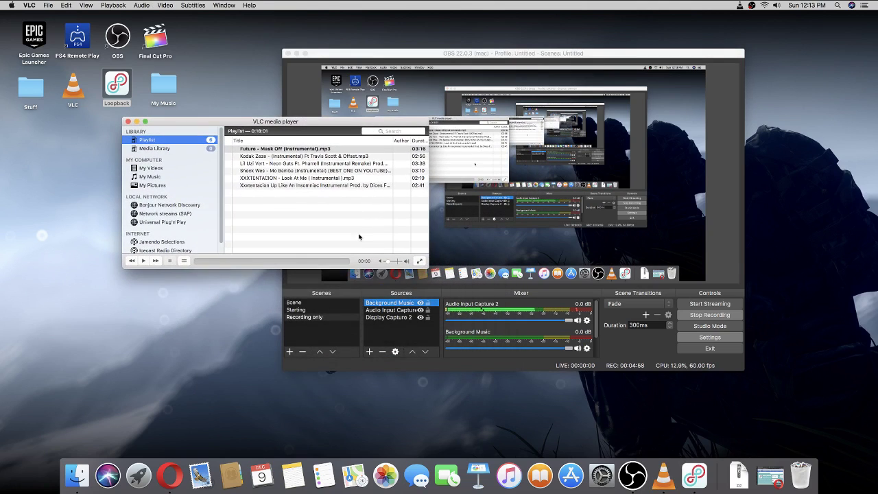
left_click(143, 261)
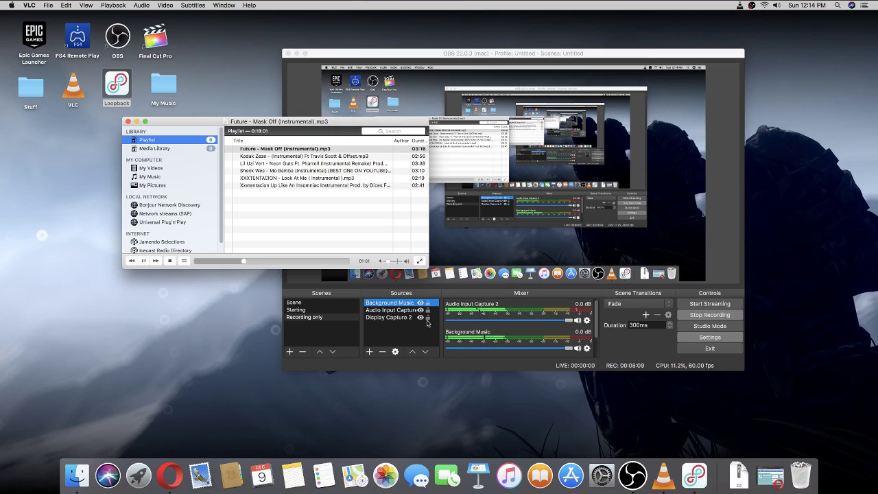
left_click(170, 262)
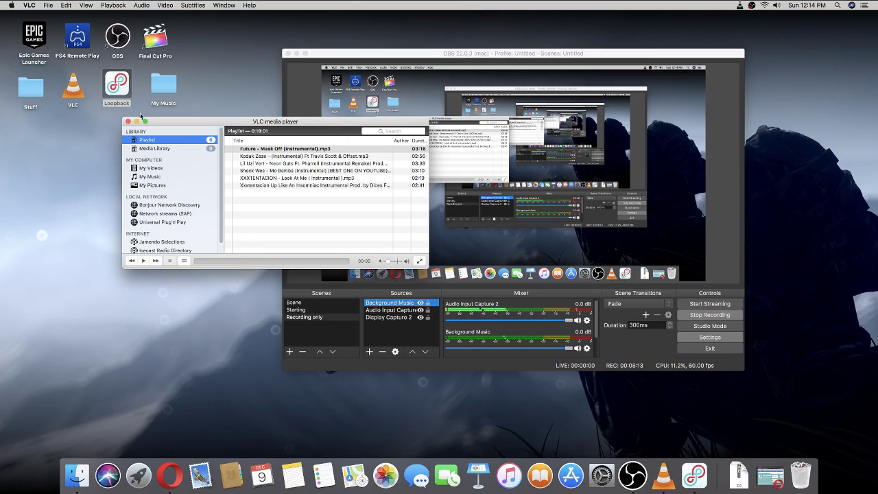
left_click(128, 121)
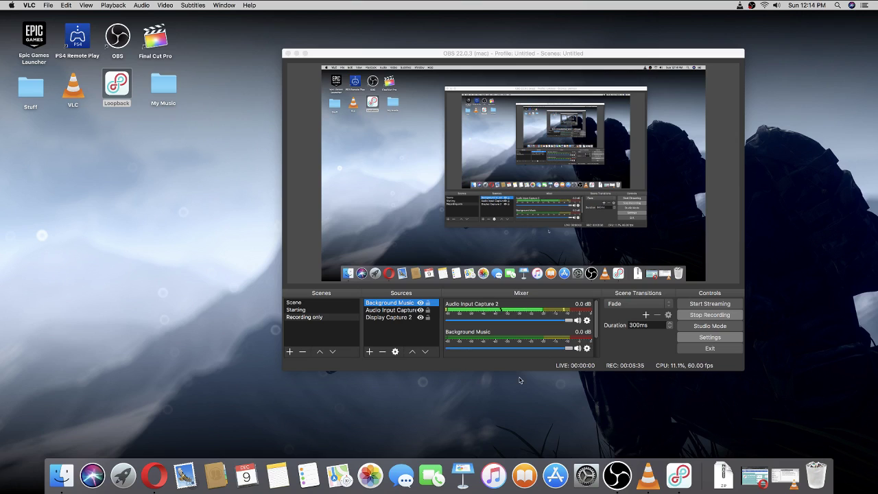
- Close VLC's playlist, quit VLC from the Dock, and relaunch it from the desktop
left_click(648, 474)
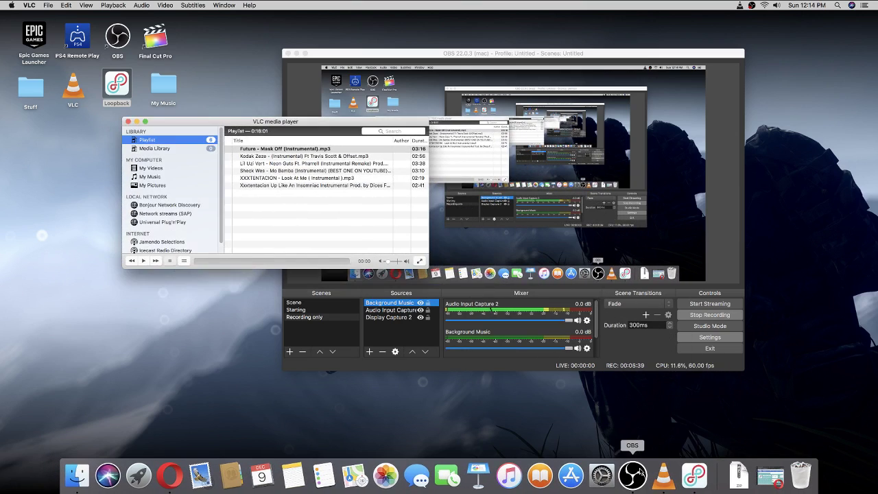
left_click(127, 122)
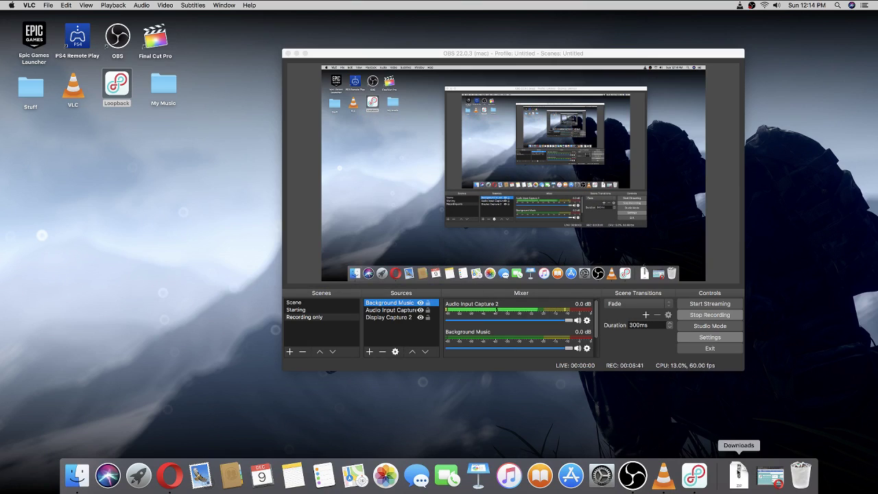
right_click(662, 473)
left_click(657, 444)
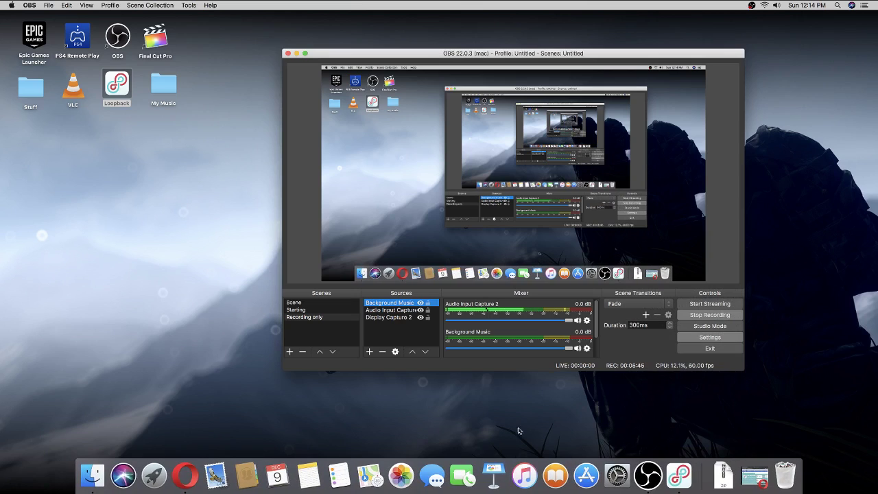
double_click(73, 87)
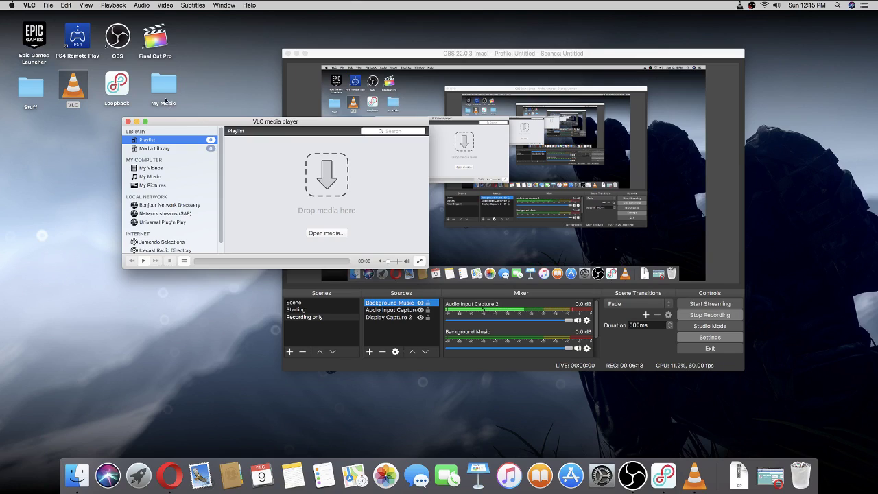
- Show the desktop's info window from its shortcut menu, then close it
right_click(199, 30)
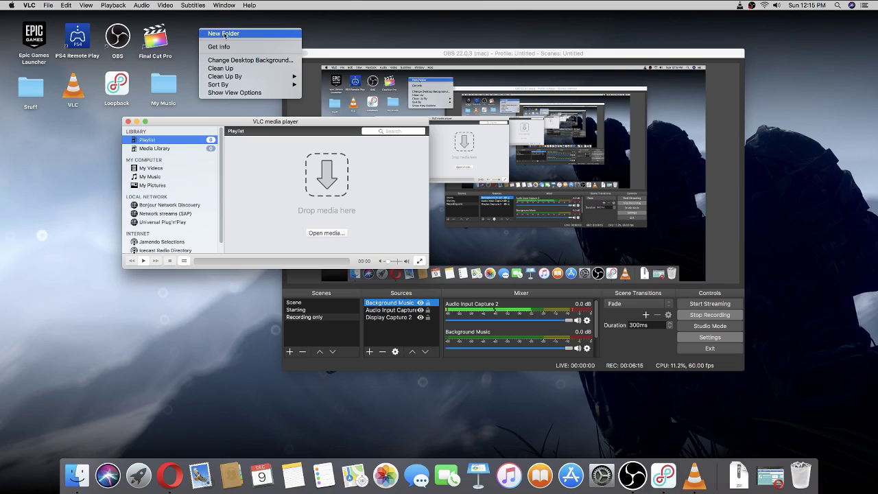
left_click(206, 46)
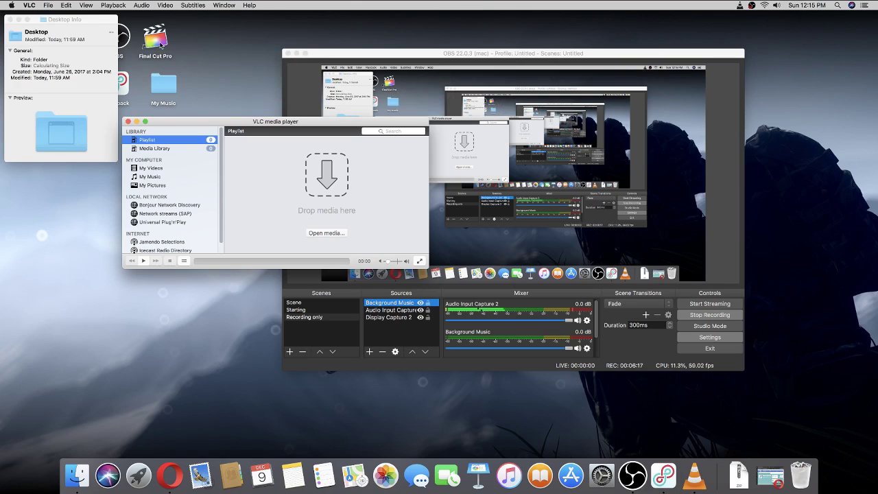
left_click(9, 19)
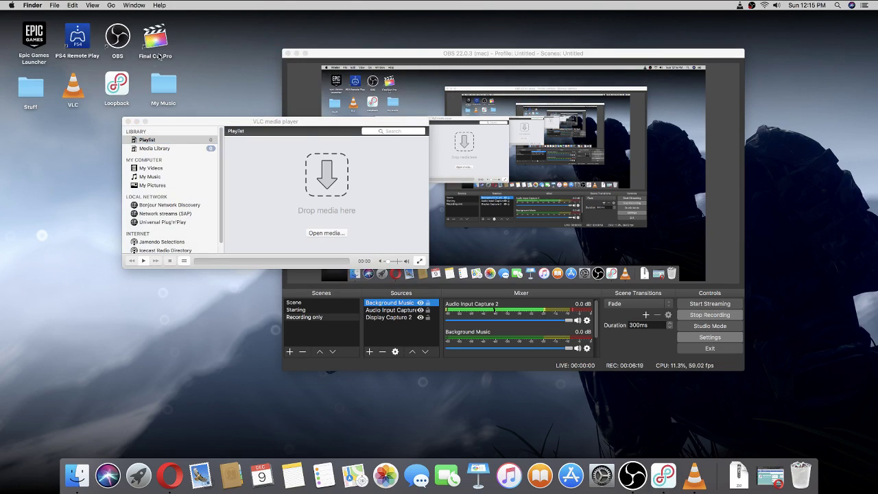
- Open the My Music folder to check its mp3 tracks, then close it
left_click(164, 93)
double_click(164, 93)
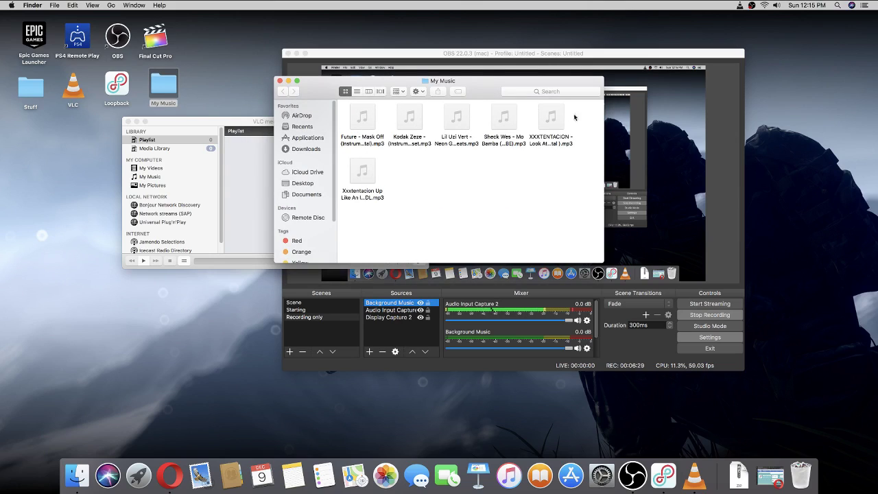
left_click(280, 81)
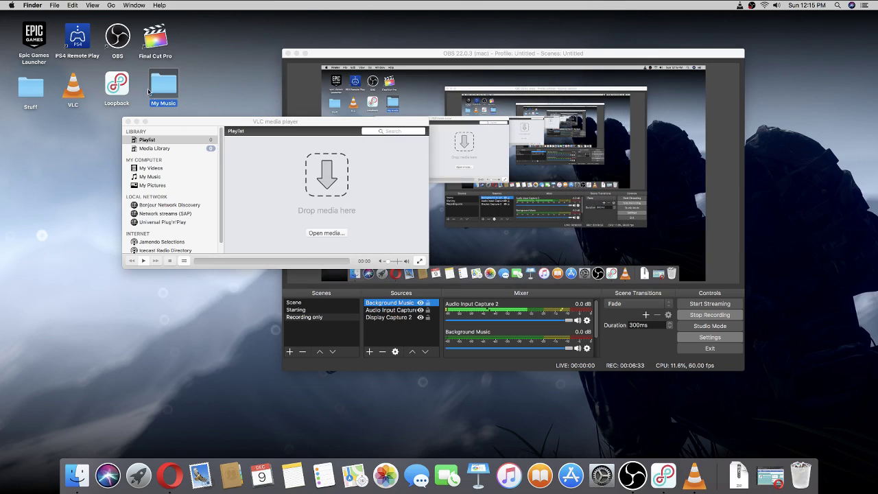
- Add the six My Music tracks to VLC's playlist, stop the auto-started playback, and close the player
left_click_drag(160, 85, 306, 172)
left_click_drag(303, 181, 304, 182)
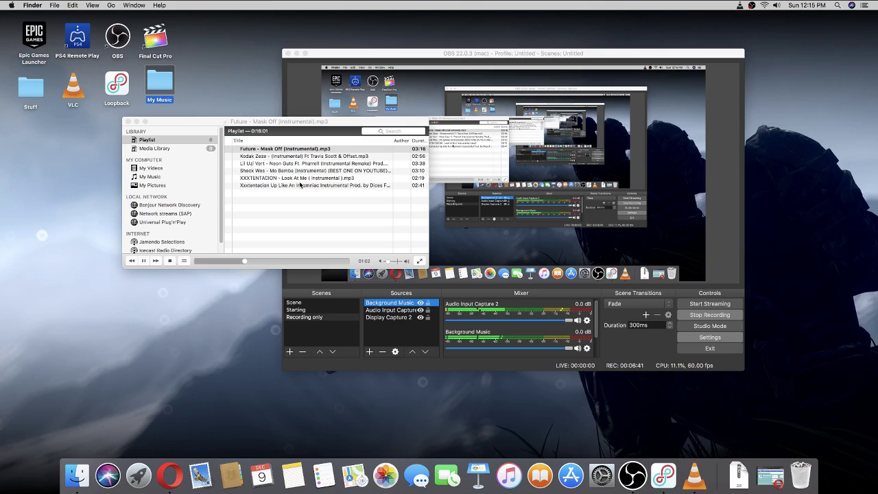
left_click(170, 261)
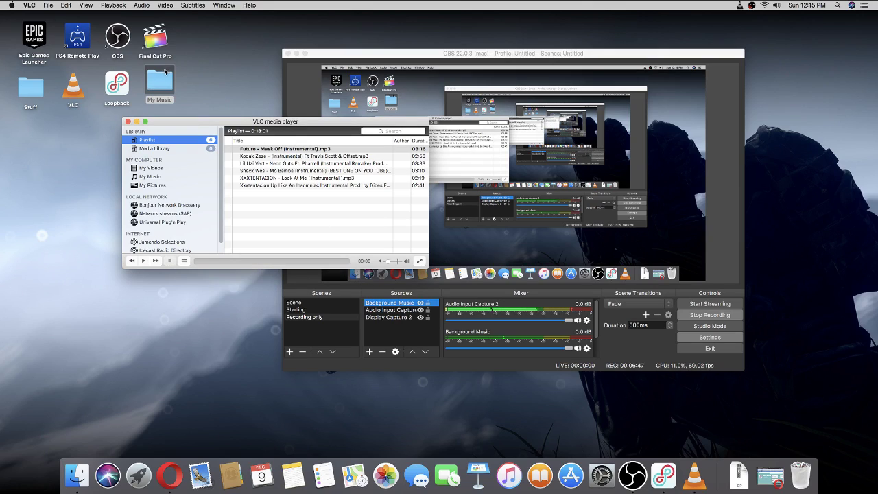
mouse_move(159, 80)
left_mouse_down()
mouse_move(295, 200)
mouse_move(264, 206)
mouse_move(230, 182)
mouse_move(170, 82)
left_mouse_up()
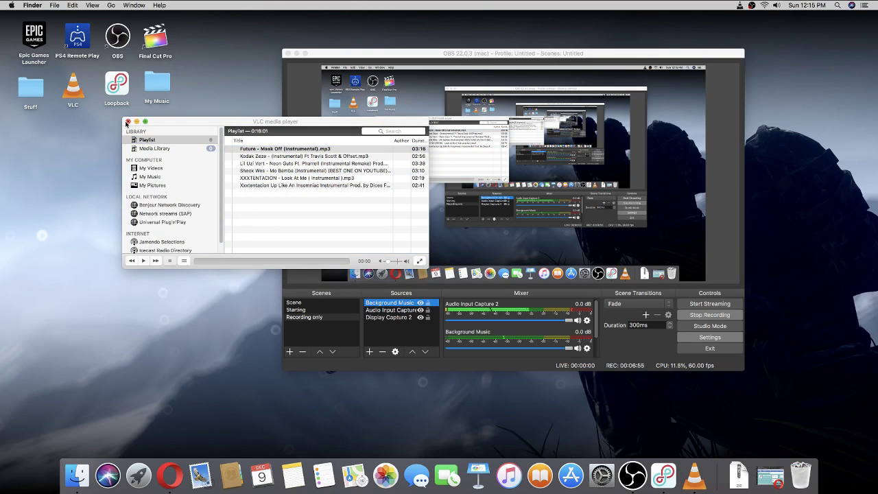
left_click(128, 122)
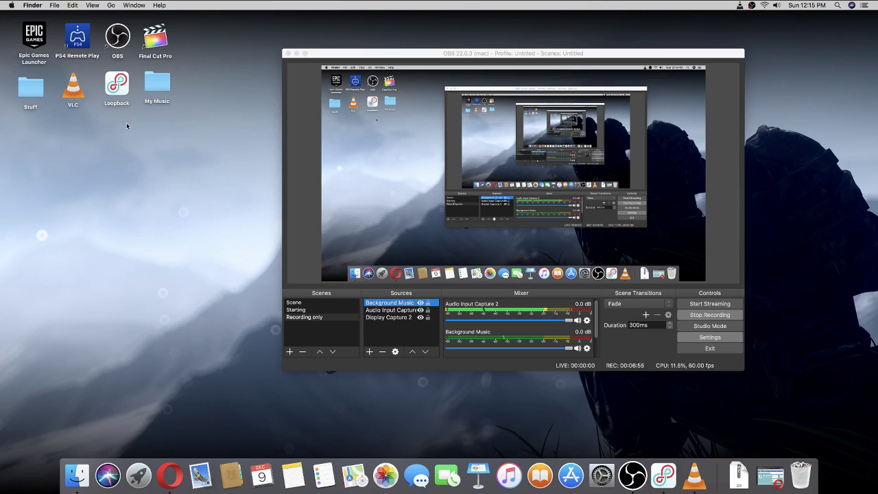
- Quit Loopback from its Dock menu
left_click(690, 473)
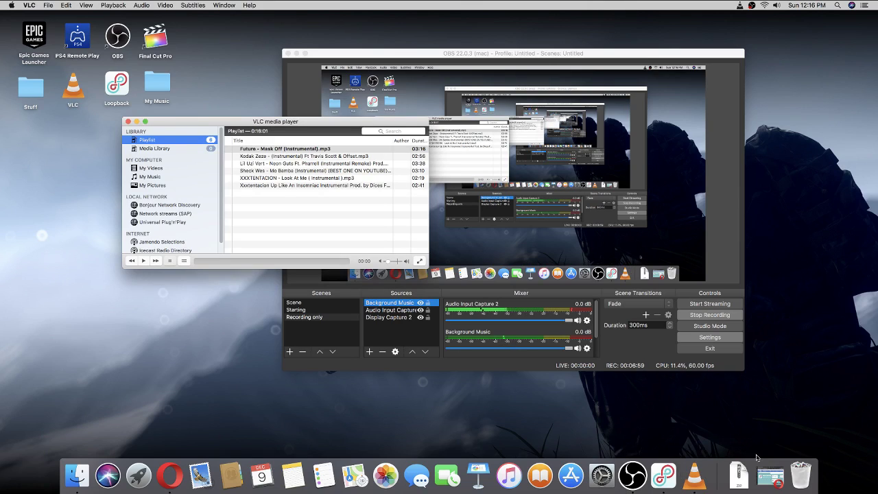
left_click(128, 122)
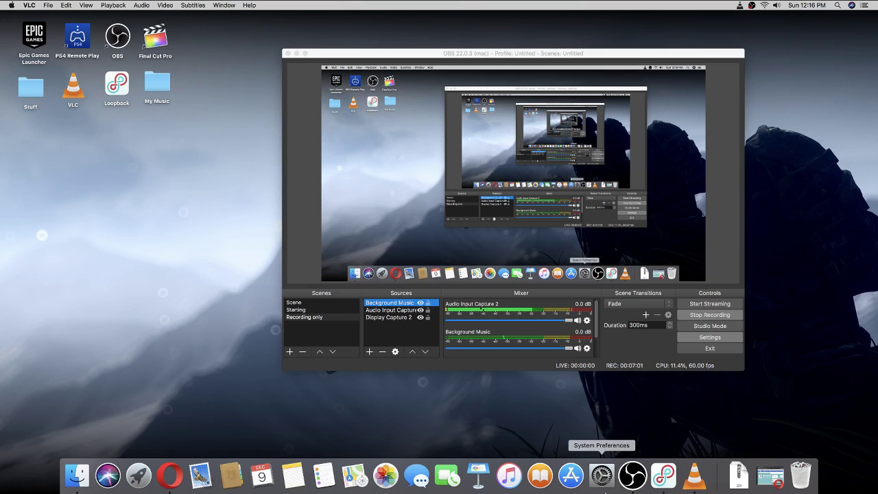
right_click(662, 475)
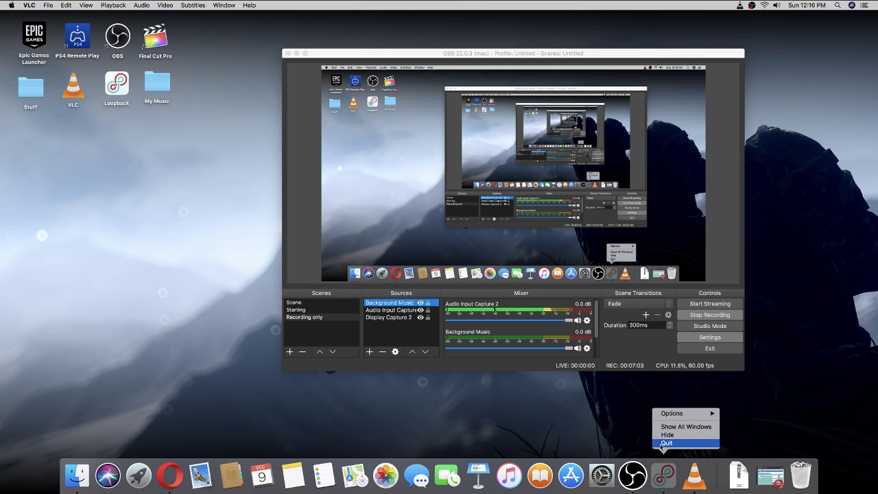
left_click(664, 443)
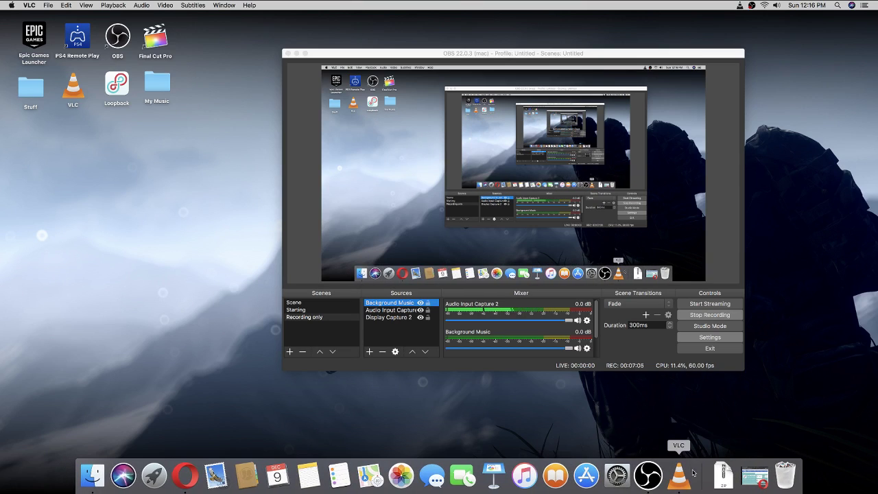
- Play Future - Mask Off (Instrumental).mp3 in VLC and close the player window while it keeps playing
left_click(679, 474)
left_click(144, 261)
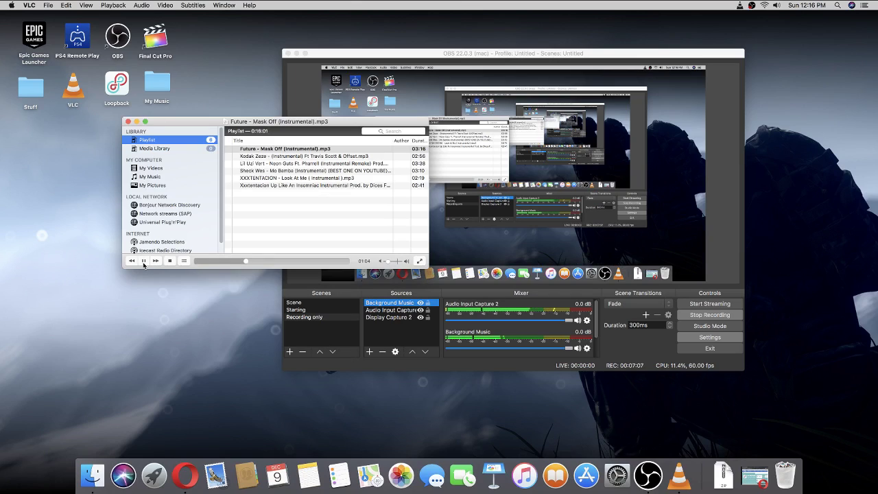
left_click(127, 122)
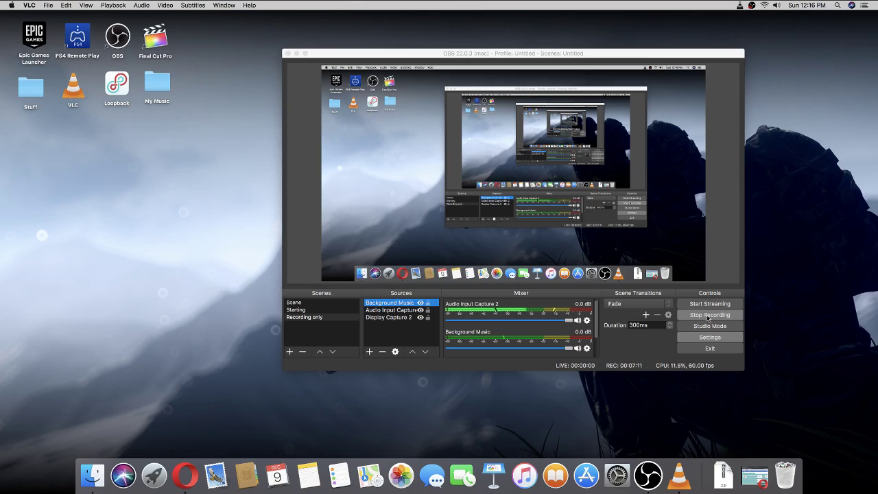